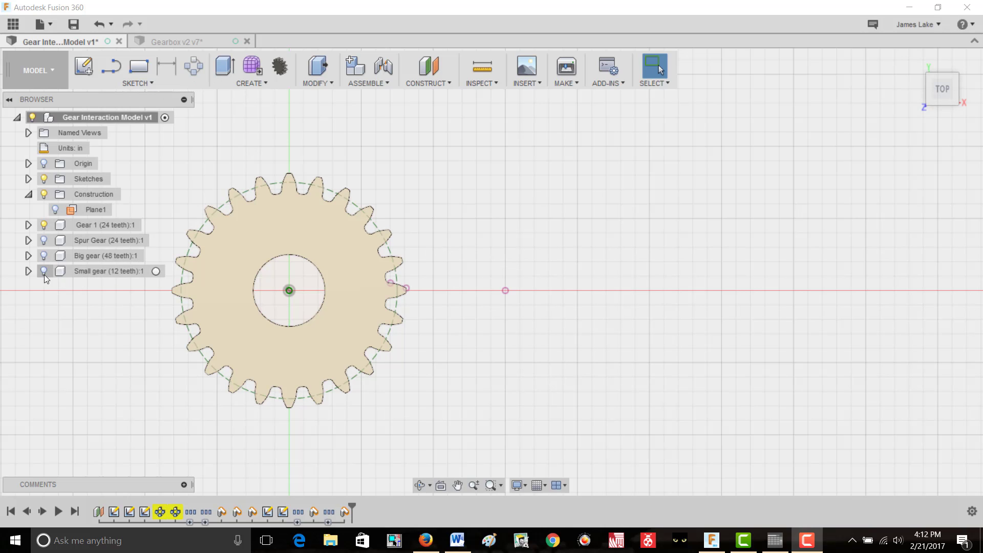
Show the 48-tooth Big gear and examine how its teeth mesh with the 24-tooth Gear 1
click(43, 255)
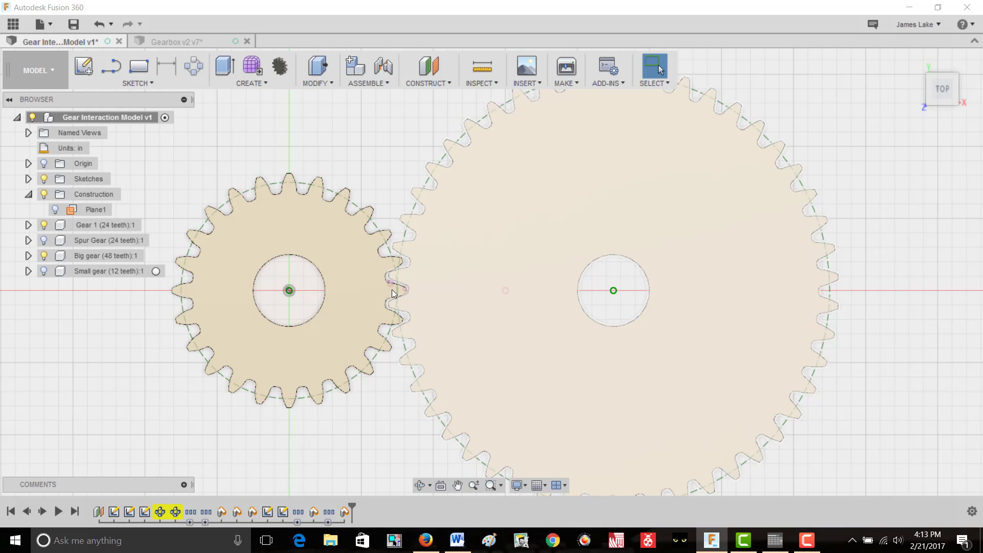
scroll(392, 291, up, 5)
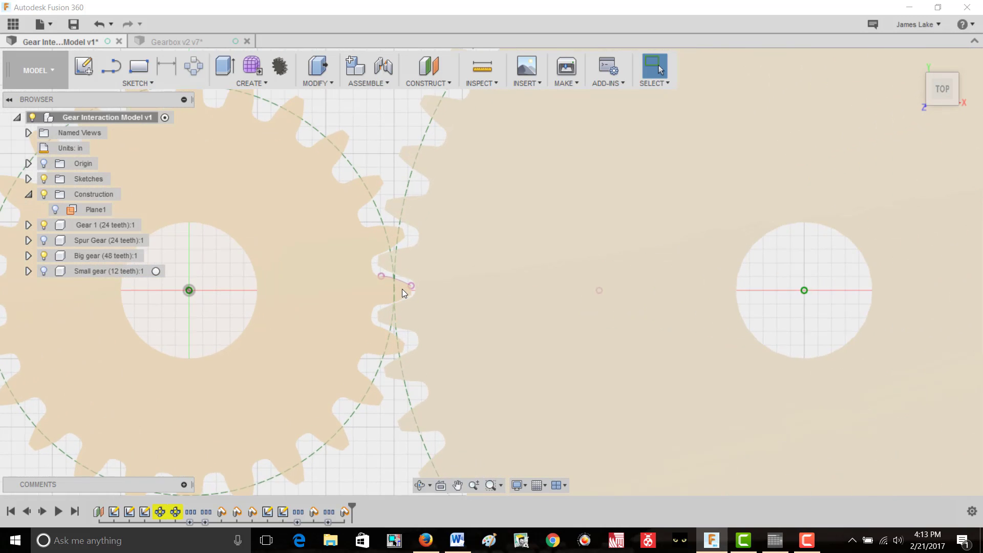
scroll(403, 290, up, 3)
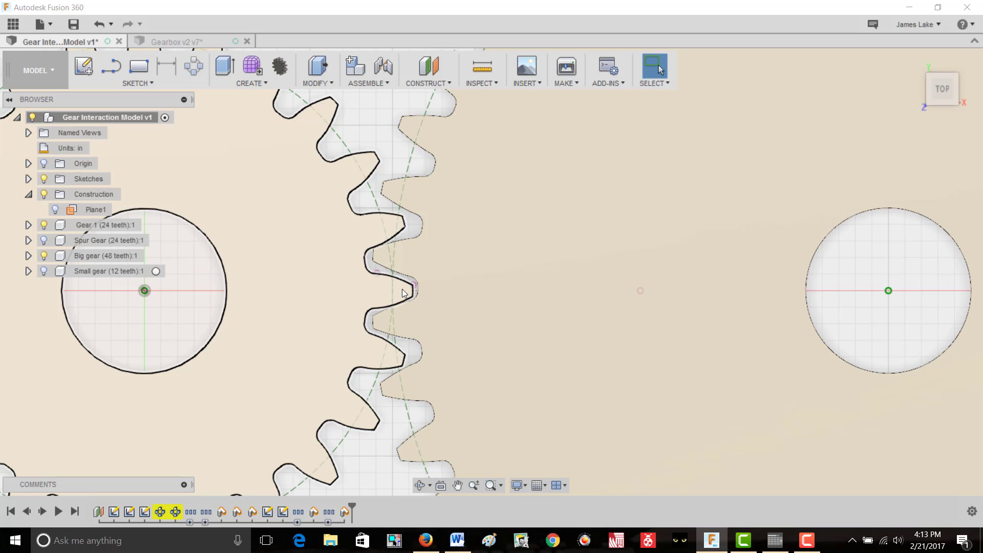
scroll(403, 292, down, 7)
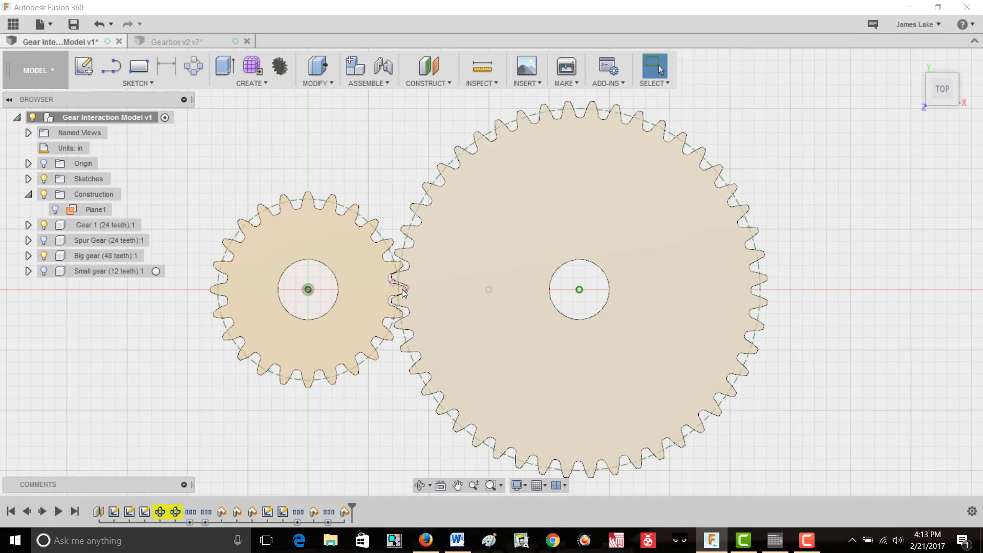
scroll(403, 292, down, 2)
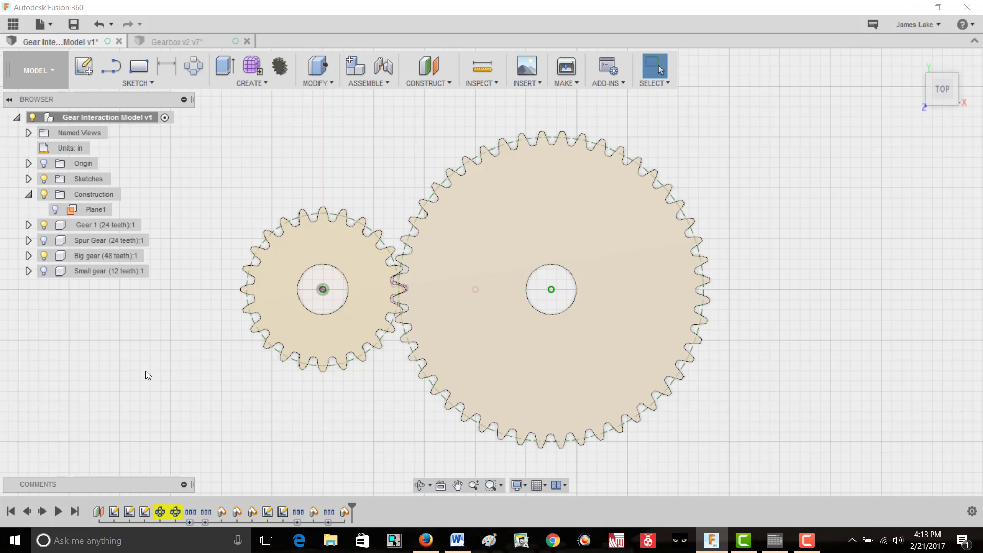
Hide the 48-tooth Big gear, show the 12-tooth Small gear and examine how it meshes with Gear 1
click(46, 256)
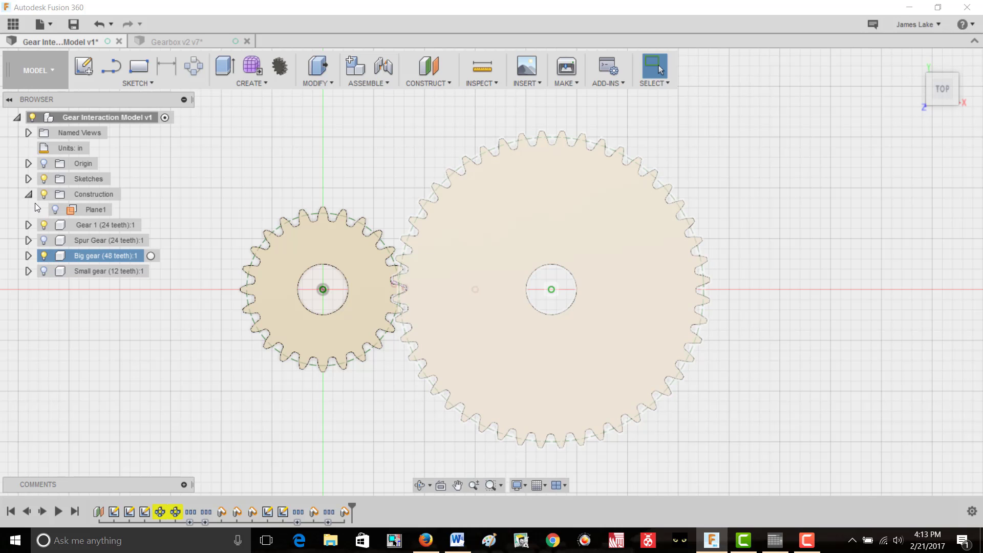
click(44, 255)
click(45, 272)
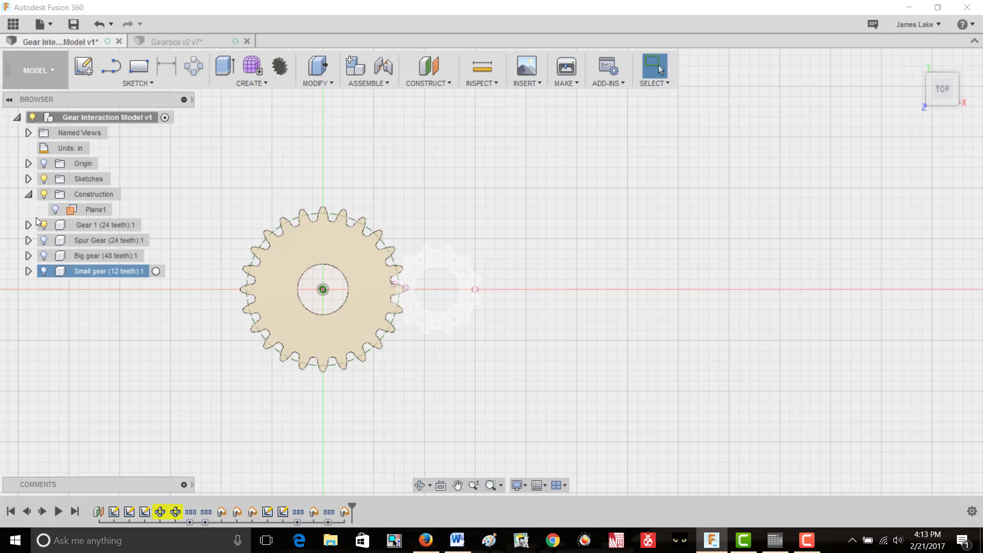
click(45, 272)
scroll(311, 288, up, 5)
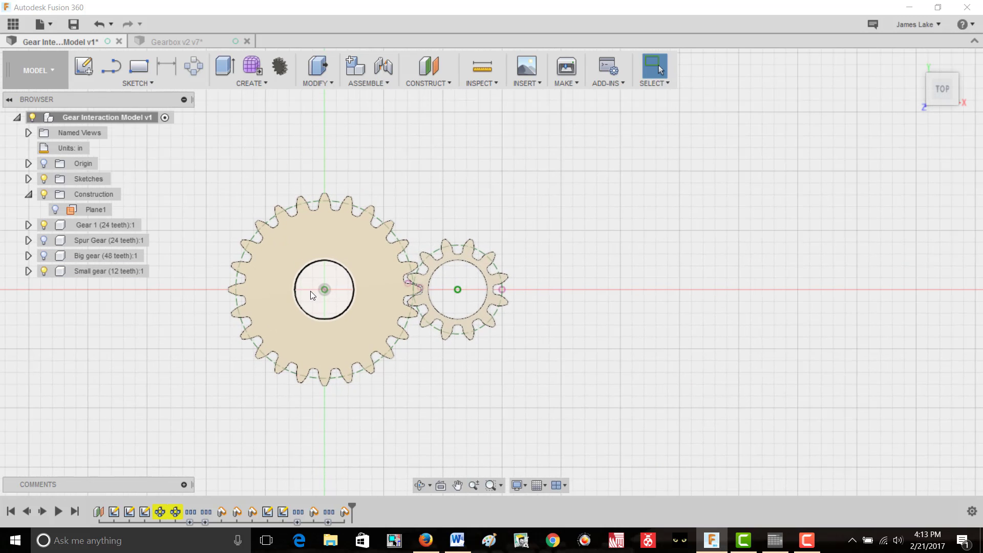
scroll(303, 293, up, 2)
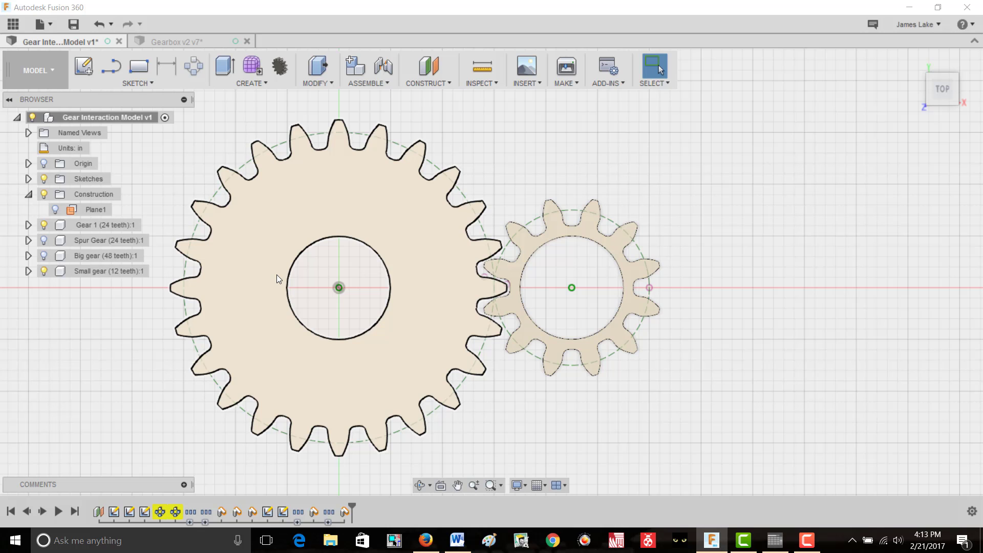
scroll(281, 278, up, 1)
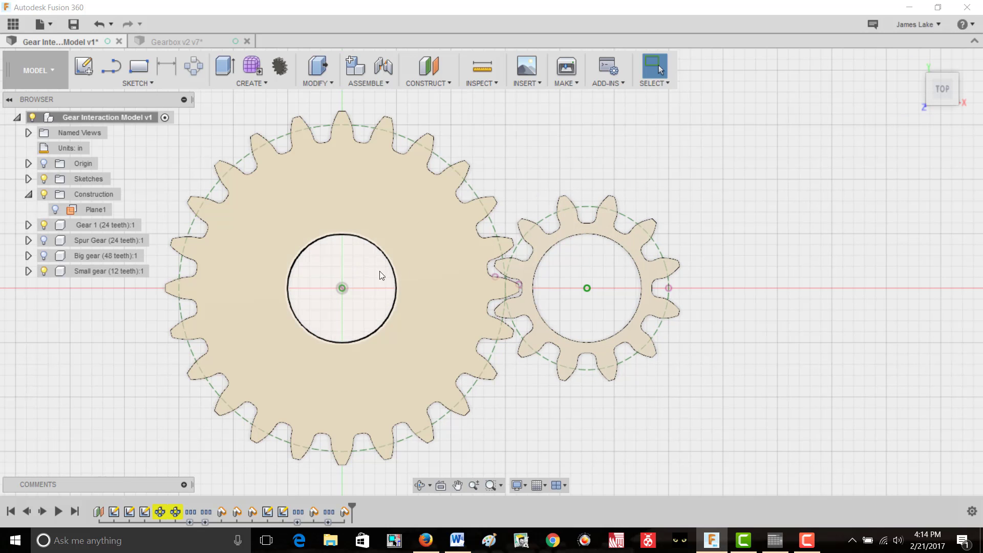
scroll(528, 282, up, 1)
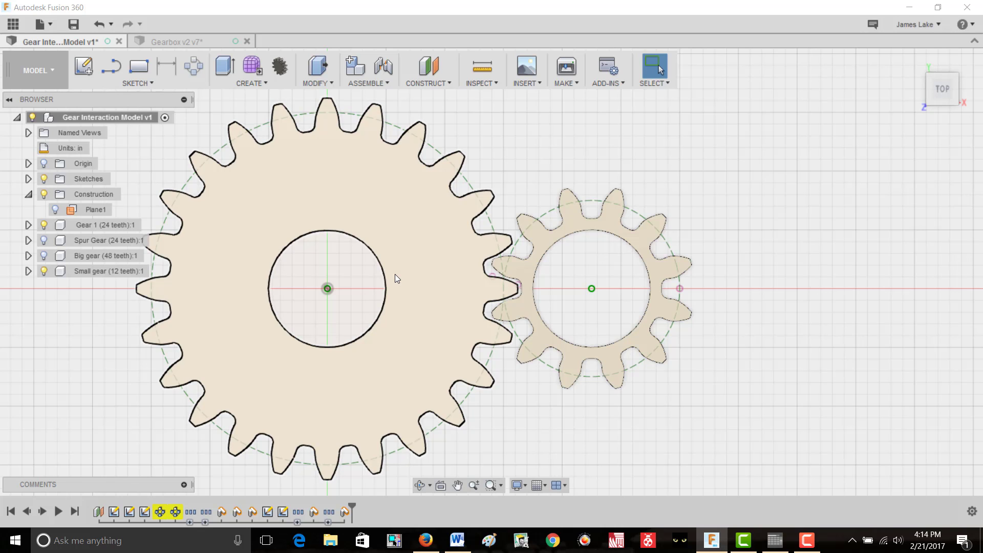
scroll(395, 278, up, 1)
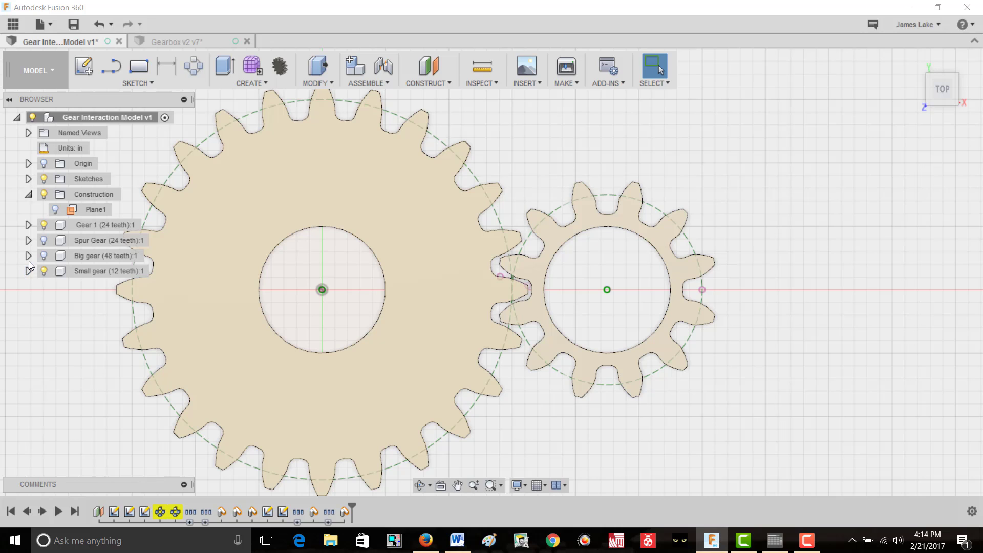
Replace the visible 12-tooth Small gear with the 24-tooth Spur Gear beside Gear 1 and examine the pair
click(51, 257)
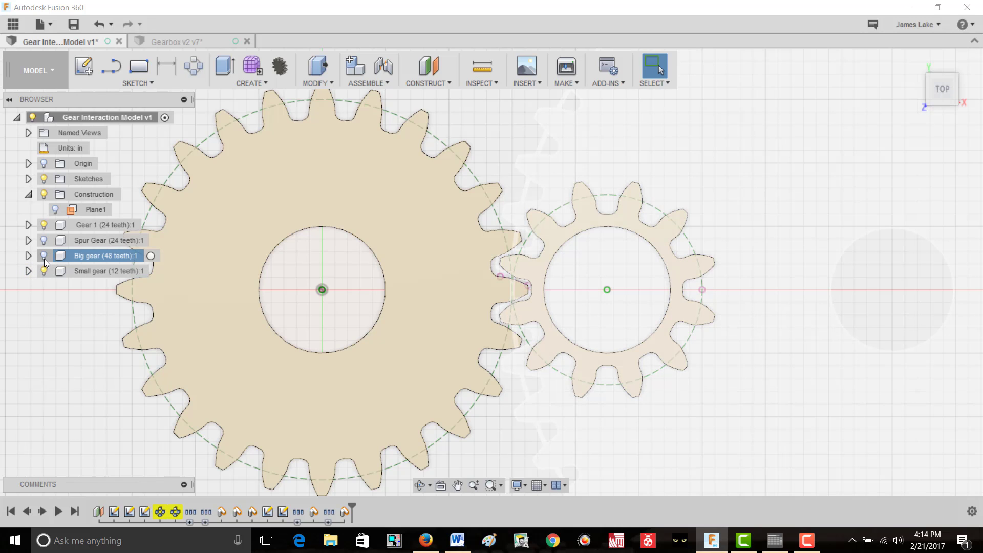
click(44, 270)
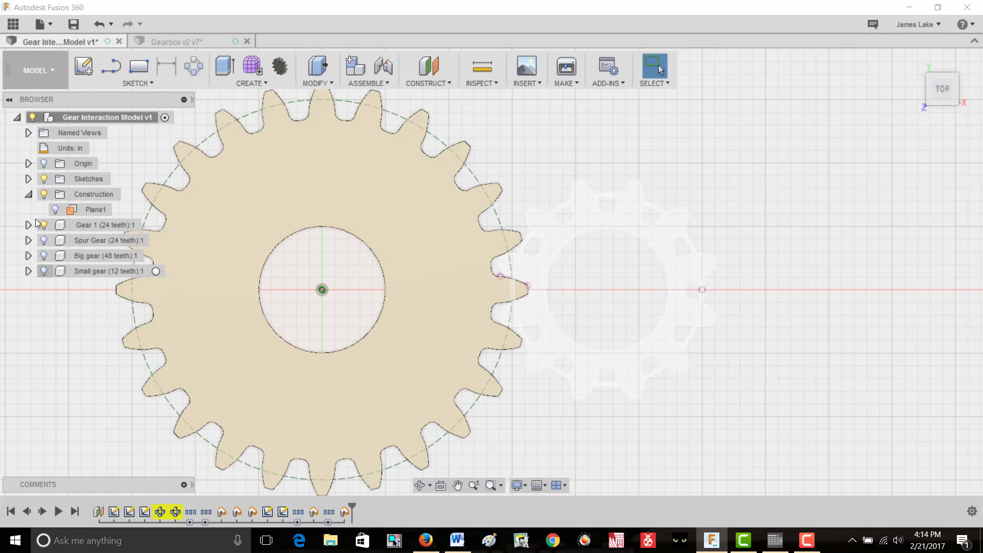
click(44, 240)
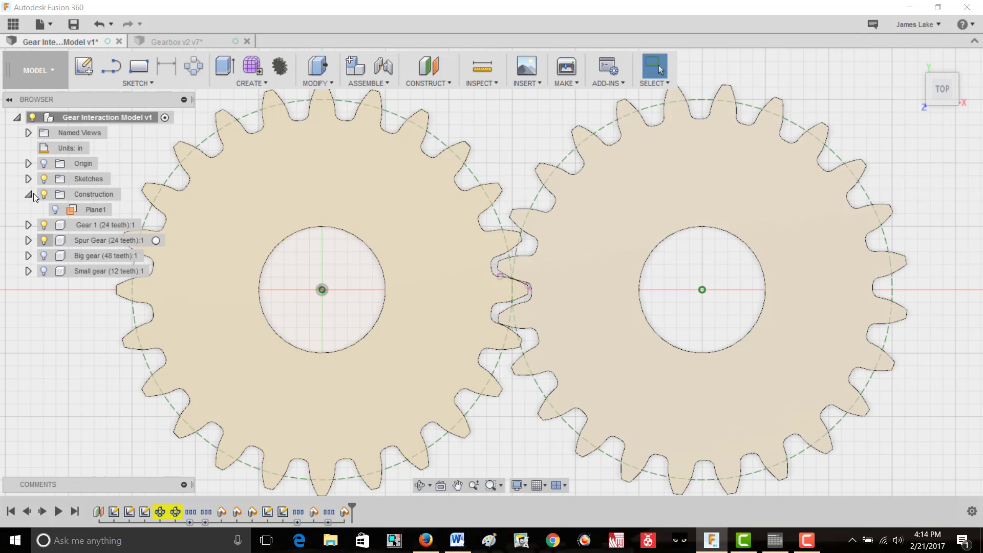
scroll(410, 282, down, 4)
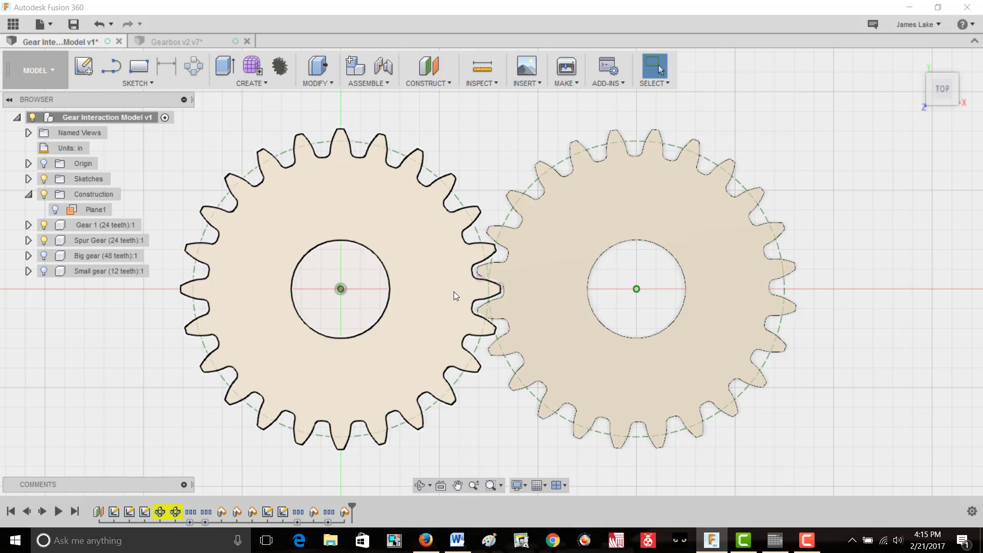
scroll(453, 291, down, 3)
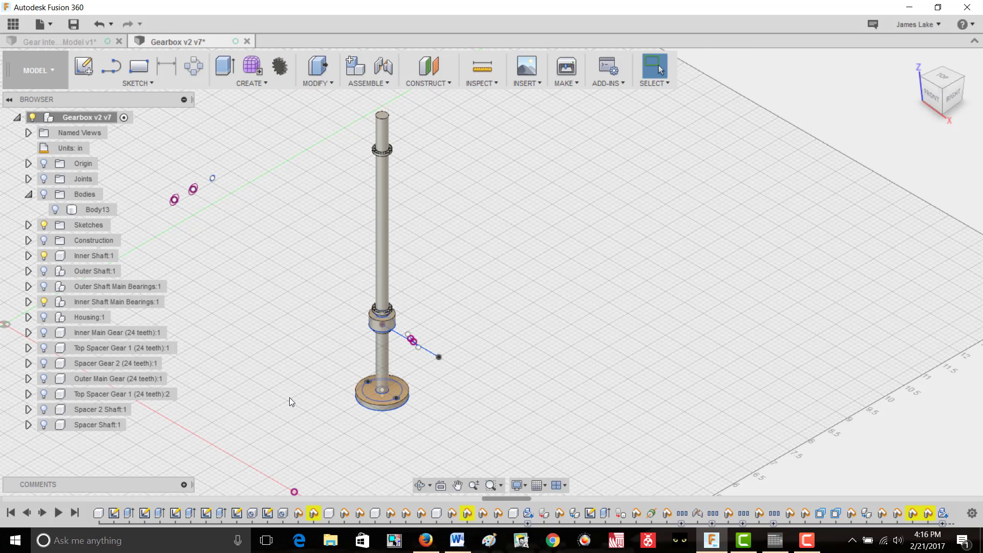
click(378, 410)
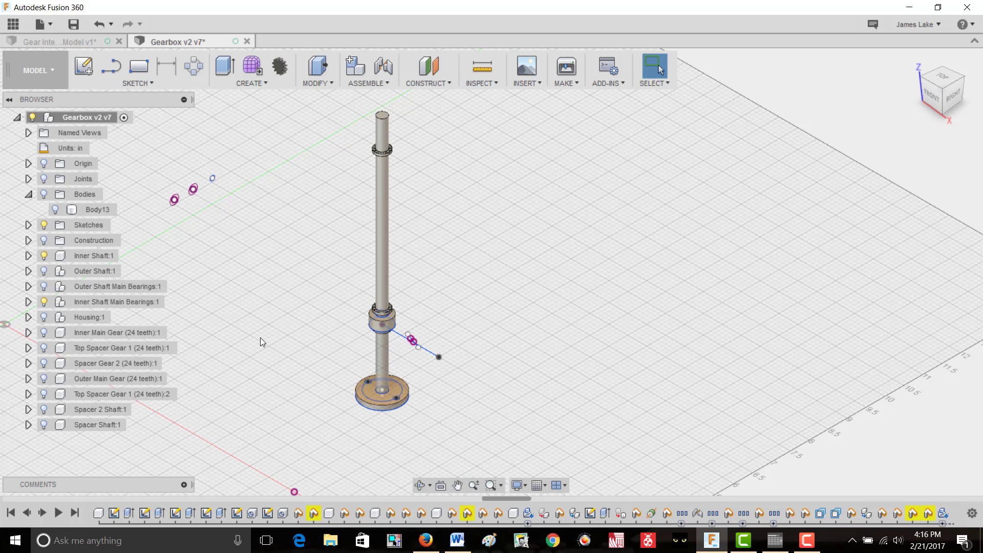
scroll(265, 336, up, 4)
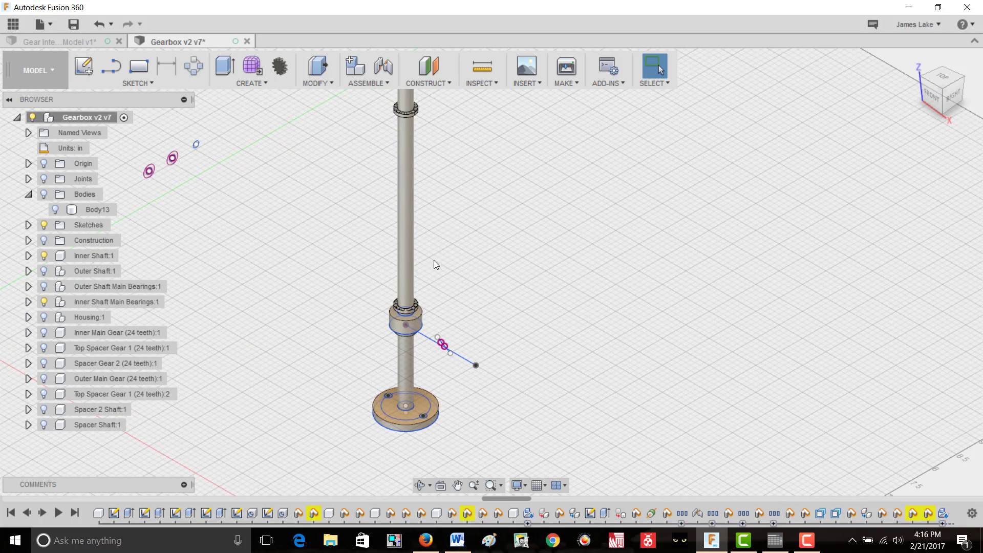
scroll(431, 267, down, 5)
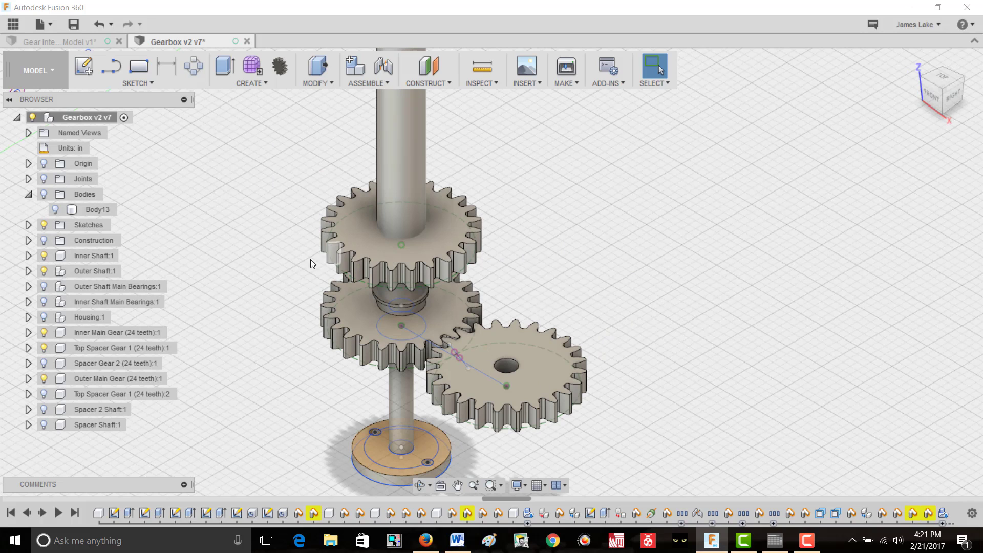
Try to thicken the lower Top Spacer Gear 1 (24 teeth) by offsetting its top face 0.954 in
scroll(302, 270, up, 3)
scroll(302, 267, up, 3)
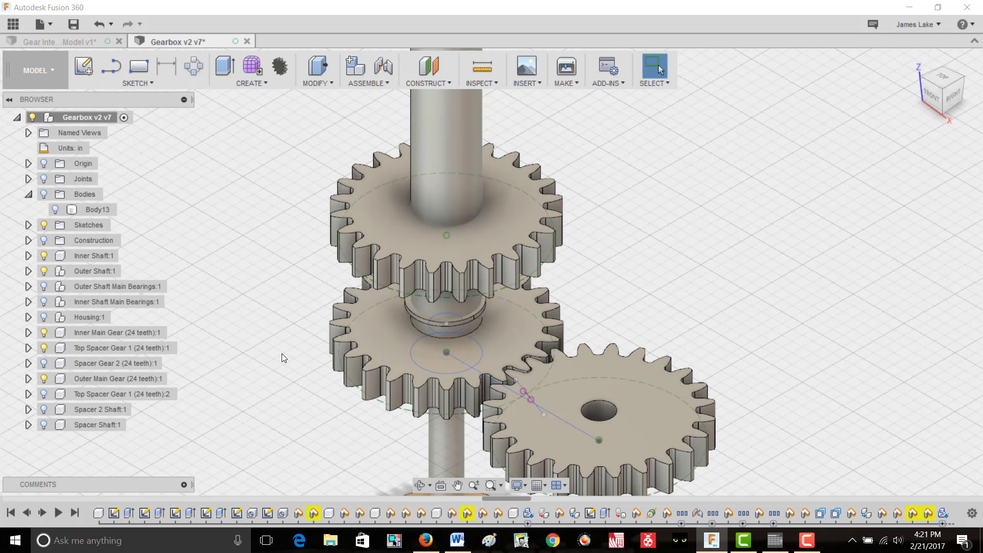
click(538, 425)
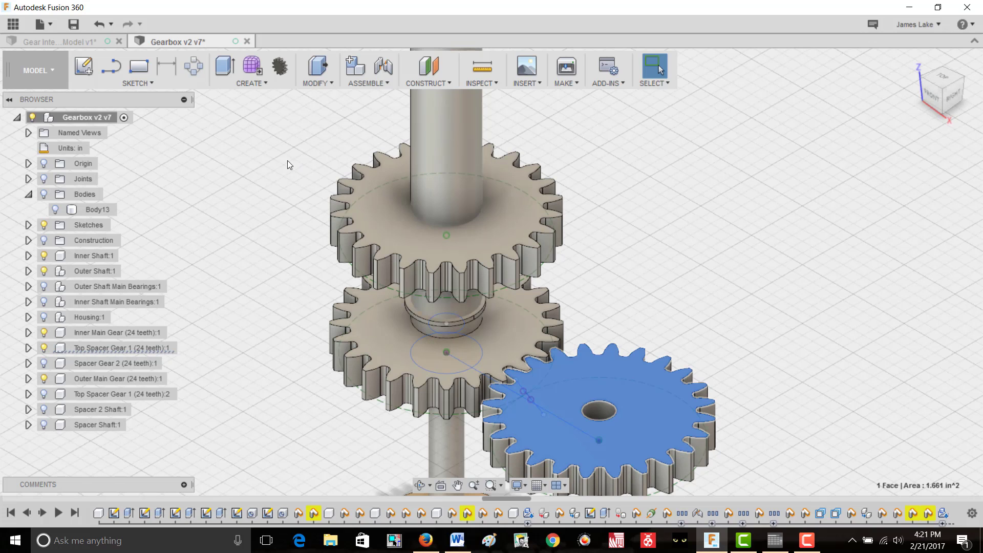
click(321, 84)
click(328, 94)
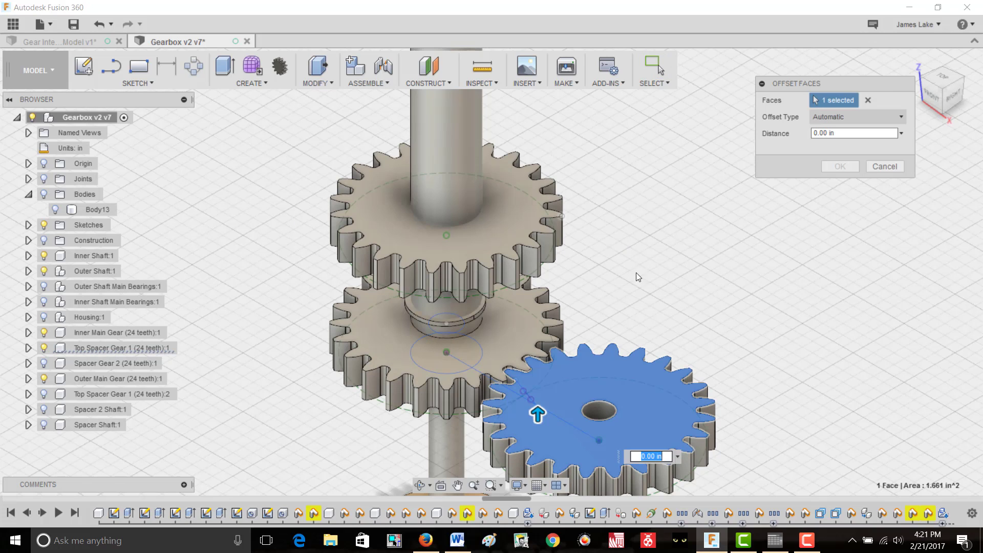
drag(538, 414, 522, 304)
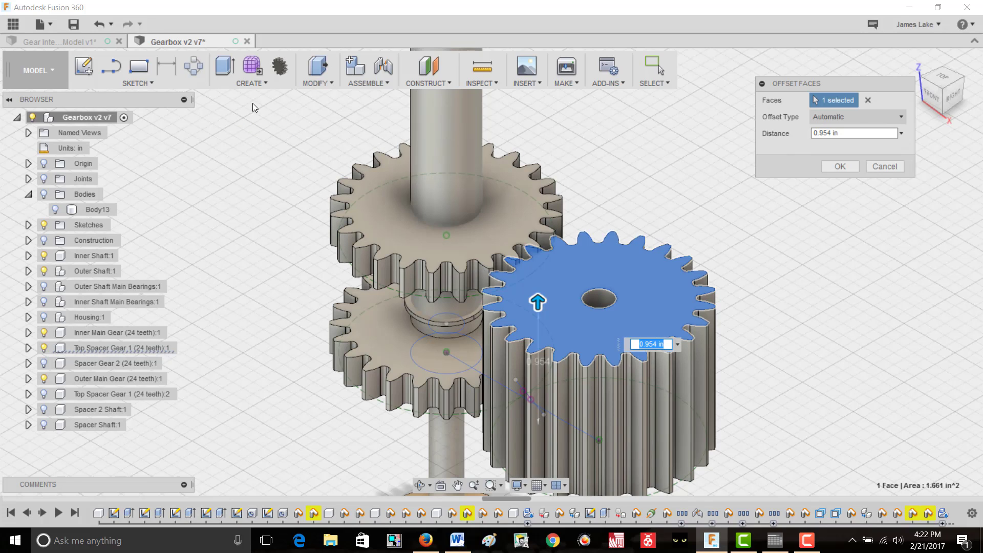
key(Escape)
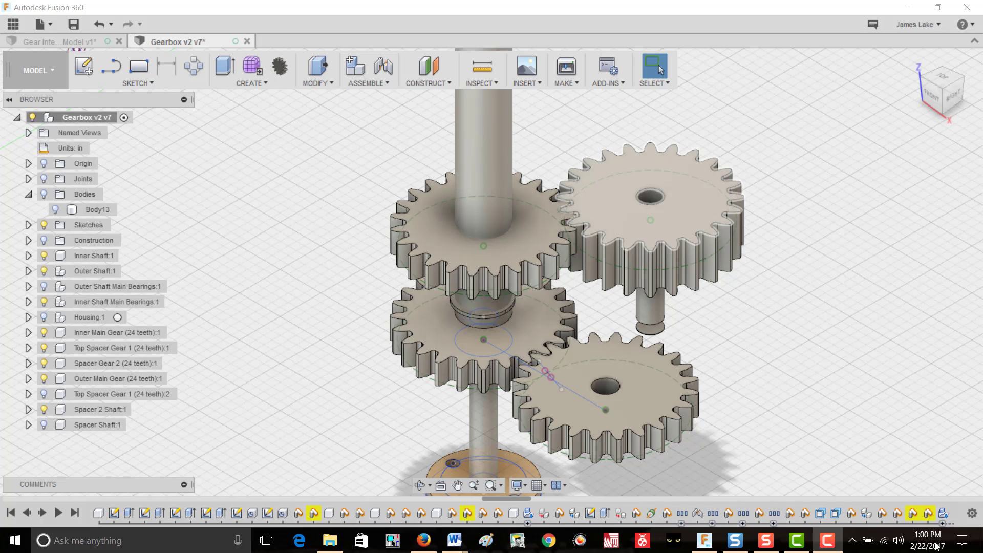
Show the second Top Spacer Gear 1 (24 teeth) and the Spacer Shaft in the gearbox assembly
click(828, 541)
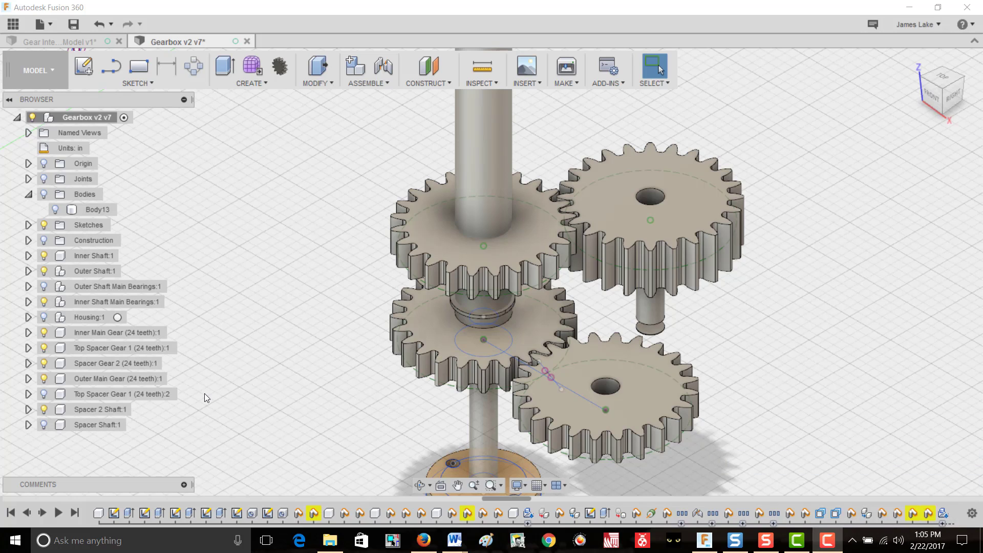
click(43, 394)
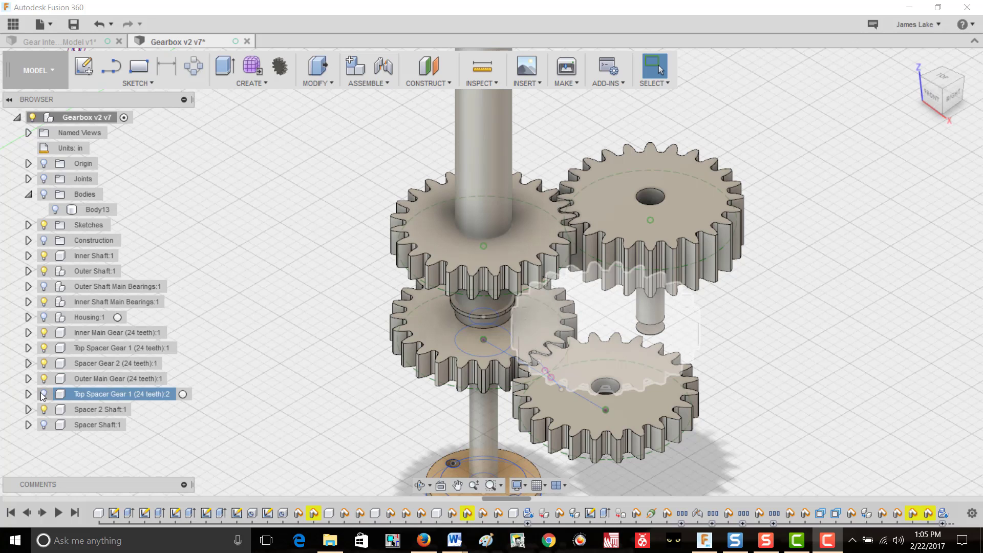
click(44, 426)
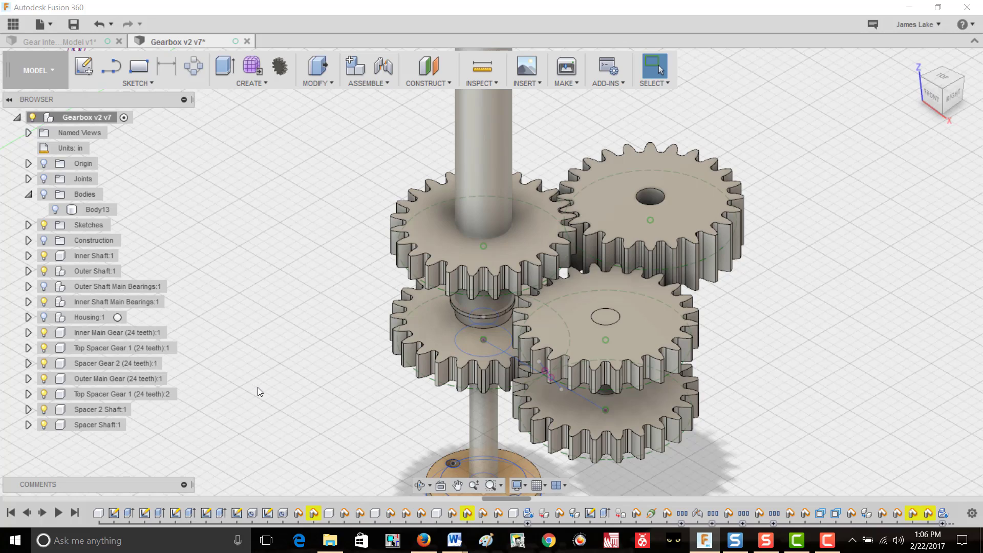
mouse_move(257, 387)
shift+middle_down()
mouse_move(272, 345)
mouse_move(259, 353)
mouse_move(260, 381)
shift+middle_up()
key(Escape)
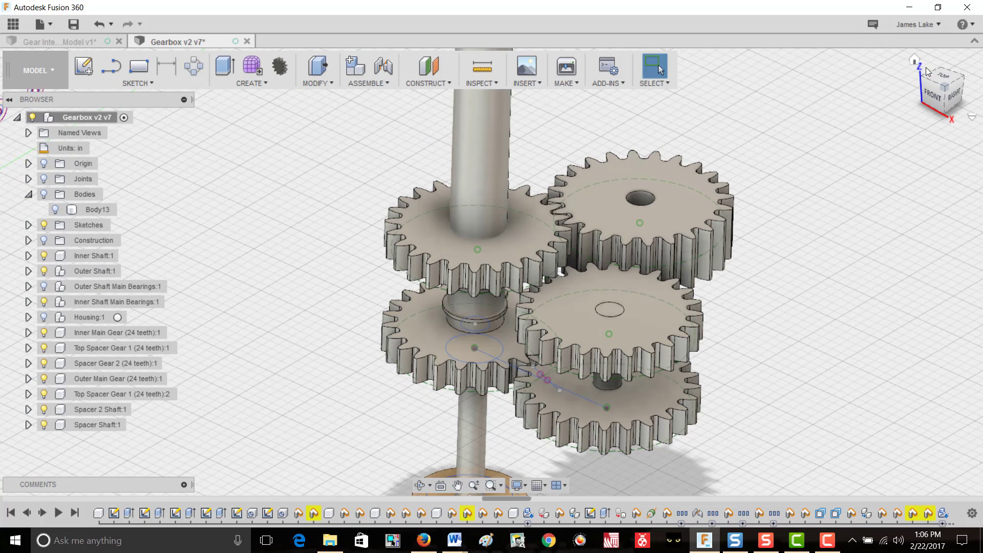